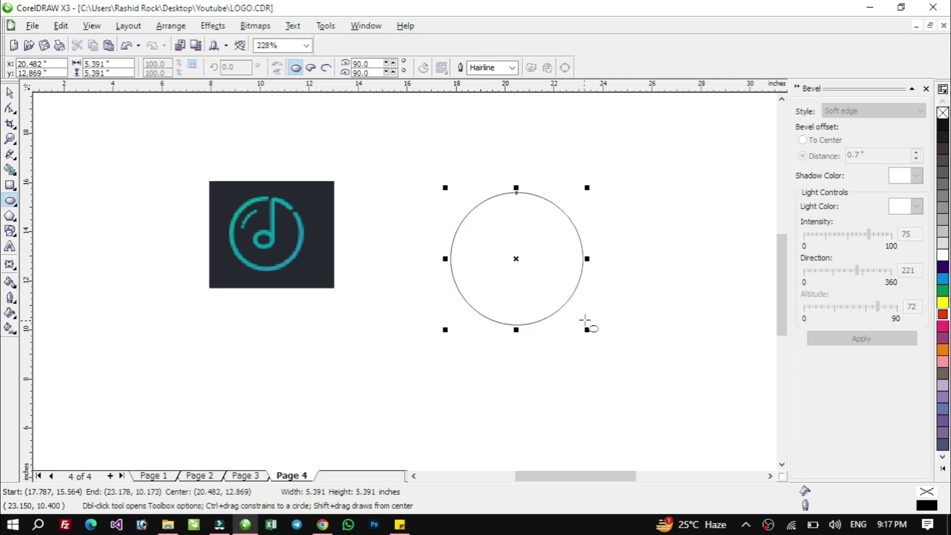
Open the large circle into an arc from 90 to about 41.9 degrees, leaving a gap at its upper right.
{"action": "key", "text": "space"}
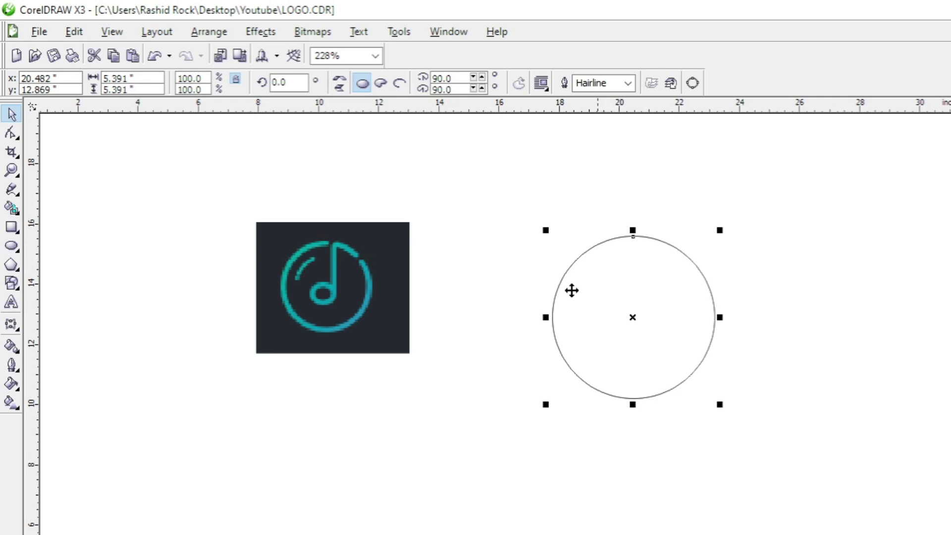
{"action": "left_click", "coordinate": [13, 133]}
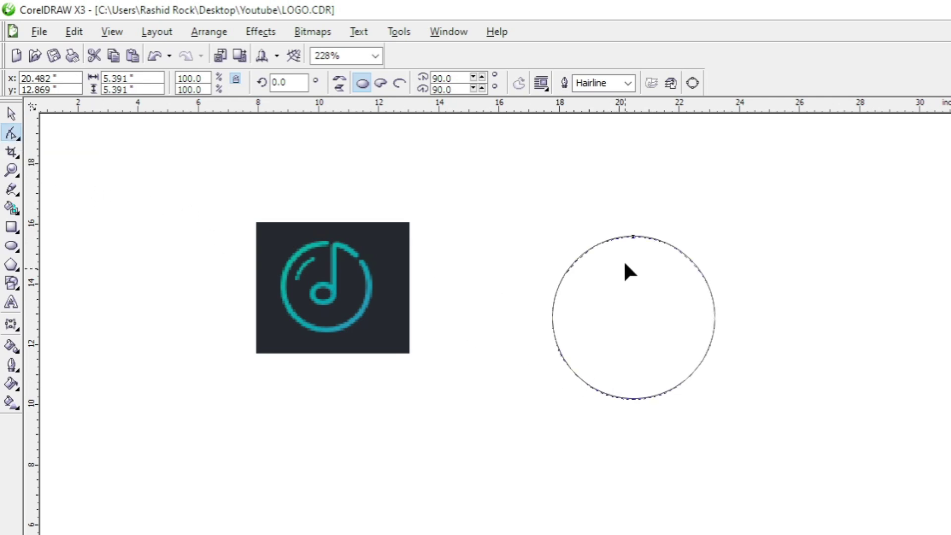
{"action": "left_click_drag", "start_coordinate": [633, 236], "coordinate": [713, 261]}
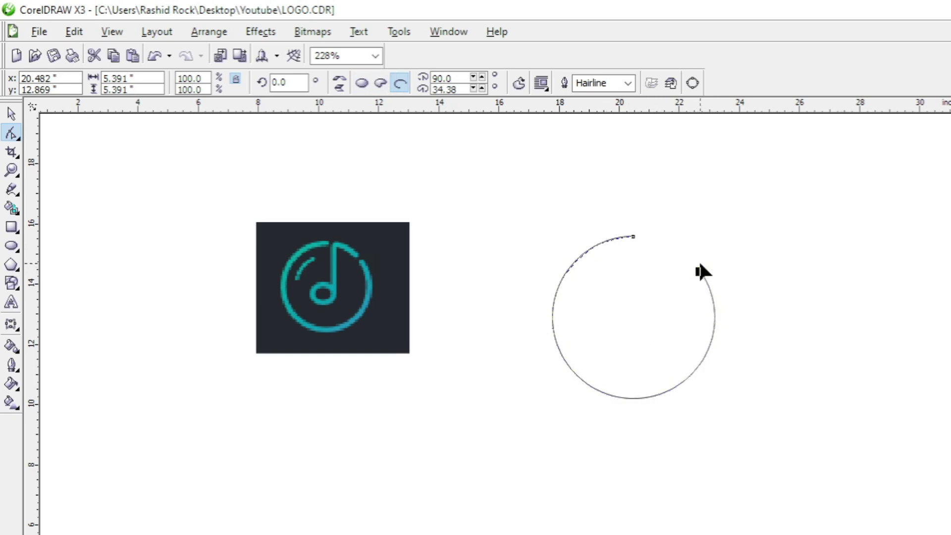
{"action": "left_click_drag", "start_coordinate": [698, 255], "coordinate": [695, 259]}
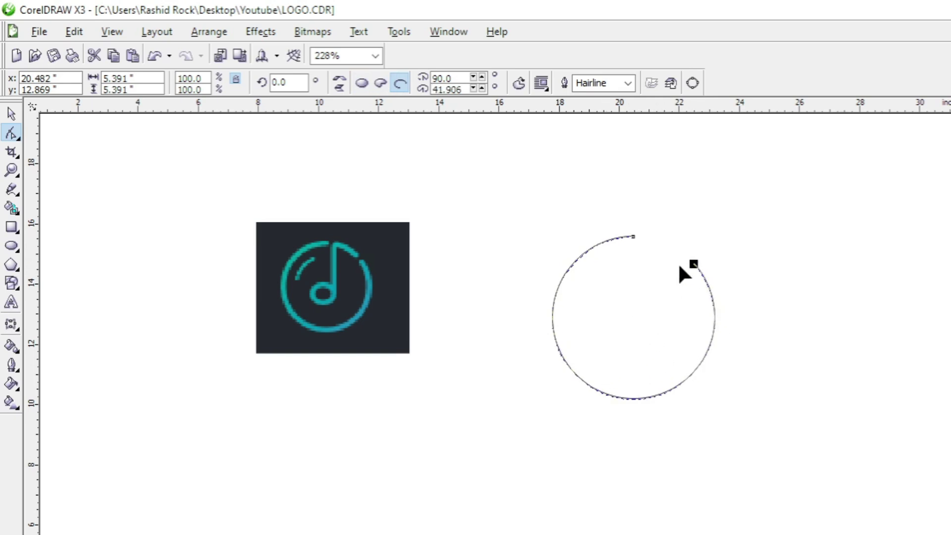
{"action": "left_click", "coordinate": [12, 115]}
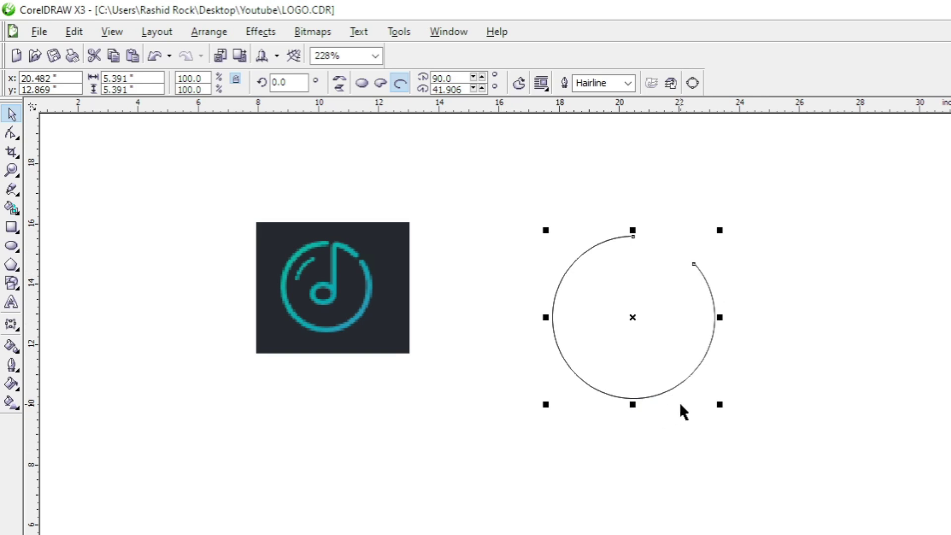
Duplicate the open circle and reshape the copy into a short arc from about 38.7 to 87.5 degrees across the gap.
{"action": "left_click", "coordinate": [11, 134]}
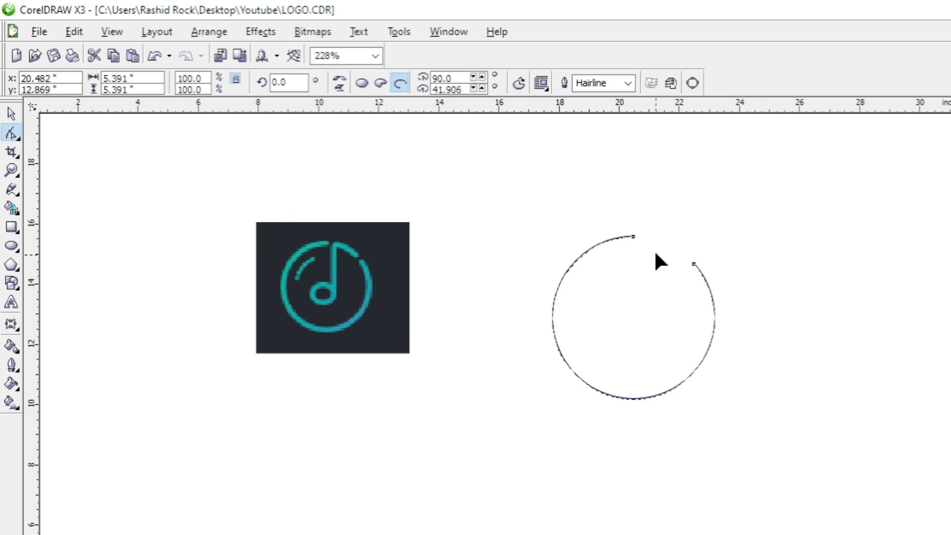
{"action": "mouse_move", "coordinate": [633, 236]}
{"action": "left_mouse_down"}
{"action": "mouse_move", "coordinate": [608, 240]}
{"action": "mouse_move", "coordinate": [633, 236]}
{"action": "left_mouse_up"}
{"action": "left_click_drag", "start_coordinate": [788, 307], "coordinate": [784, 281]}
{"action": "left_click_drag", "start_coordinate": [692, 265], "coordinate": [635, 262]}
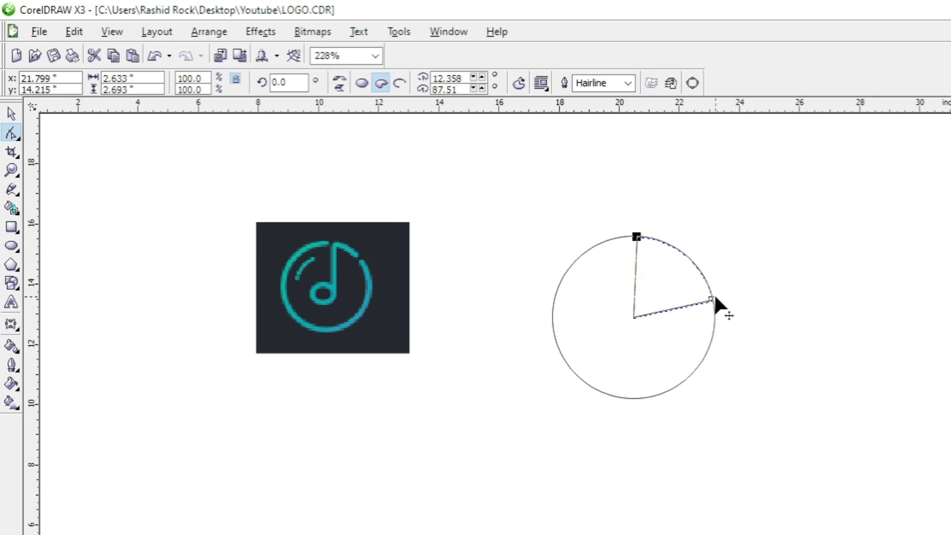
{"action": "left_click_drag", "start_coordinate": [726, 254], "coordinate": [706, 259]}
Shorten both ends of the upper-right arc to about 46.5 and 84.6 degrees, leaving small gaps to the large arc.
{"action": "key", "text": "F2"}
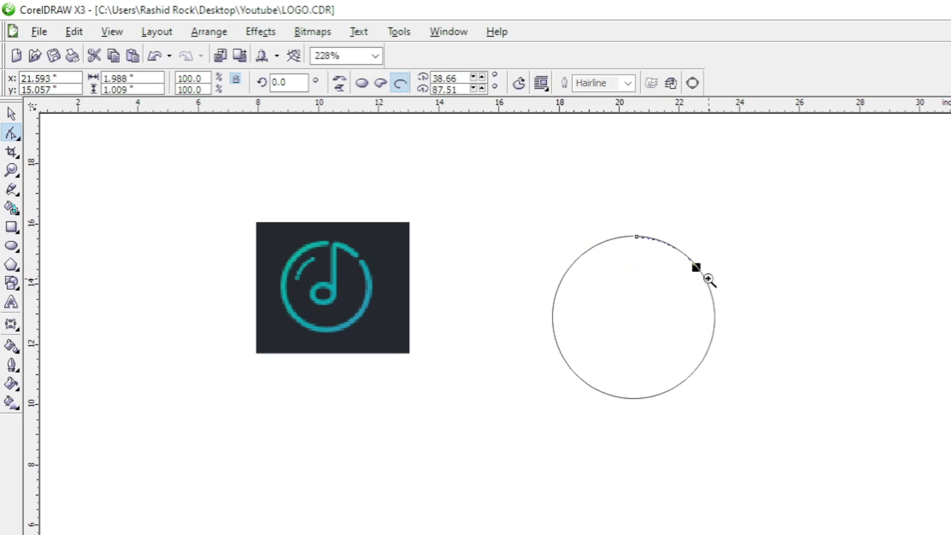
{"action": "left_click_drag", "start_coordinate": [714, 293], "coordinate": [734, 310]}
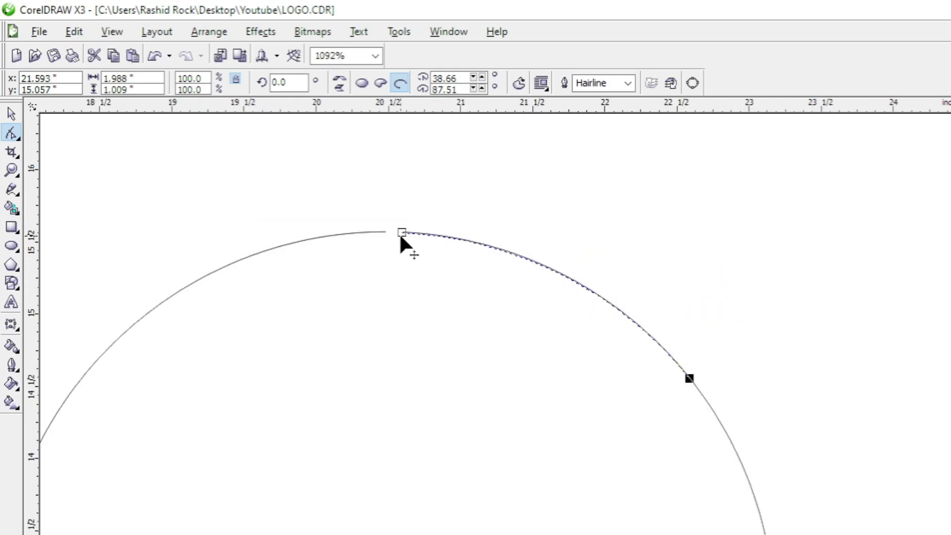
{"action": "left_click_drag", "start_coordinate": [401, 232], "coordinate": [415, 234]}
{"action": "left_click_drag", "start_coordinate": [690, 379], "coordinate": [662, 340]}
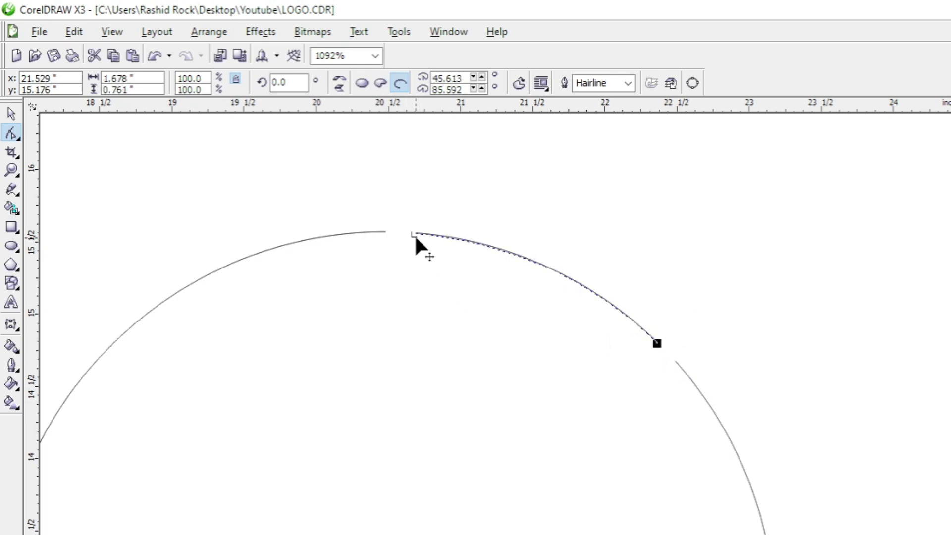
{"action": "left_click_drag", "start_coordinate": [415, 237], "coordinate": [420, 228]}
{"action": "key", "text": "space"}
{"action": "key", "text": "F4"}
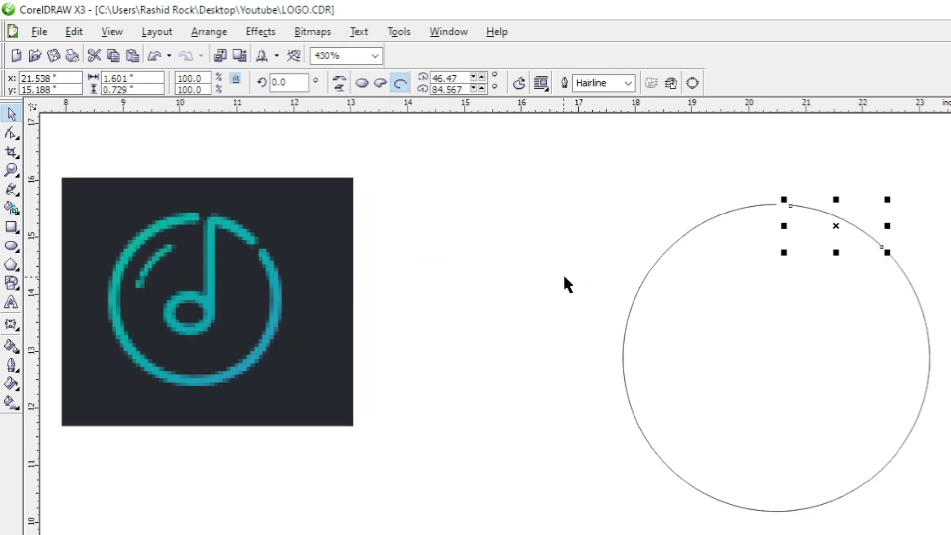
Duplicate the large arc and reshape the copy into a short upper-left arc from about 120 to 153 degrees.
{"action": "left_click", "coordinate": [667, 250]}
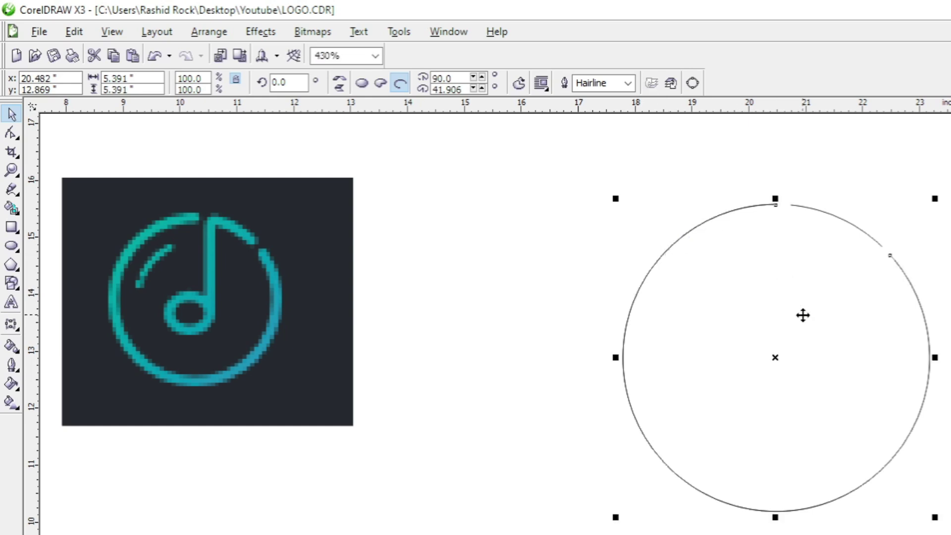
{"action": "left_click", "coordinate": [12, 134]}
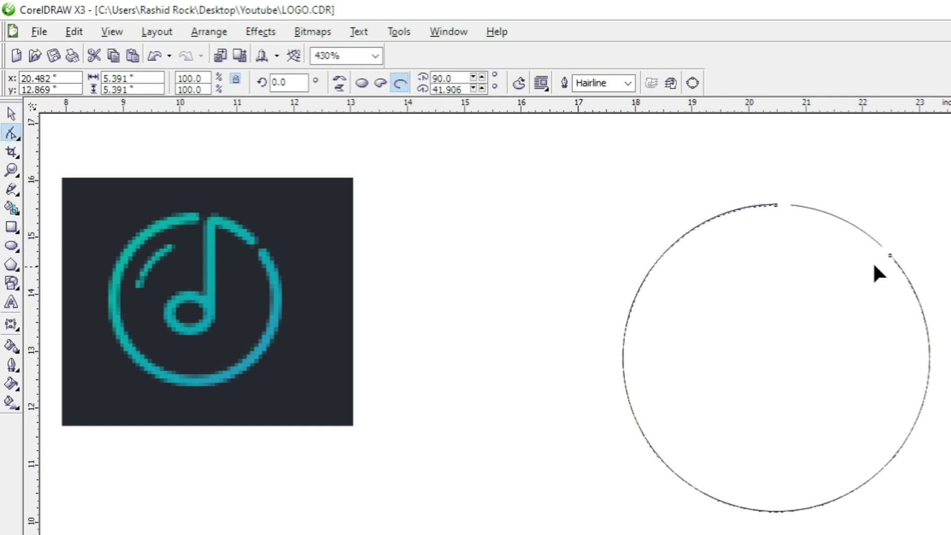
{"action": "left_click_drag", "start_coordinate": [889, 255], "coordinate": [683, 200]}
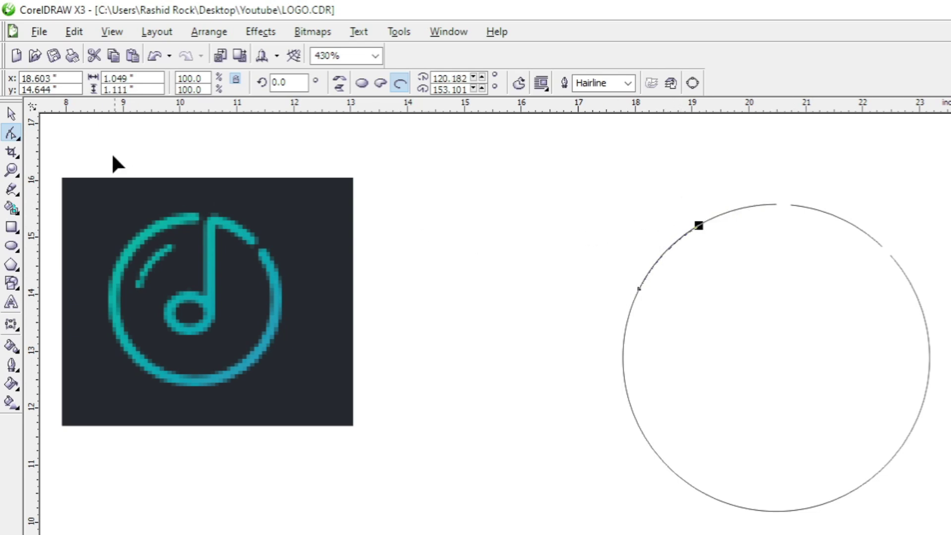
Nudge the short upper-left arc inward to X 18.853, Y 14.444 inches.
{"action": "left_click", "coordinate": [13, 114]}
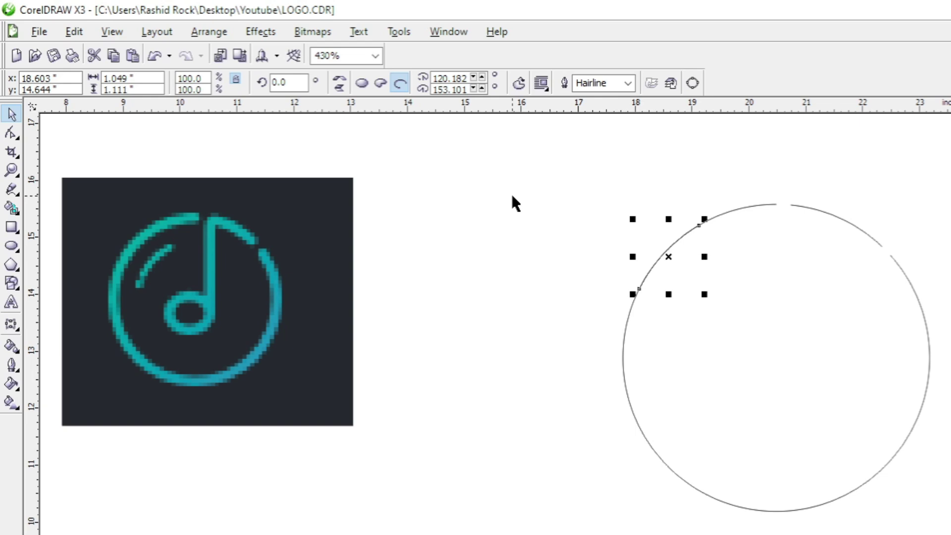
{"action": "key", "text": "Right"}
{"action": "key", "text": "Right"}
{"action": "key", "text": "Down"}
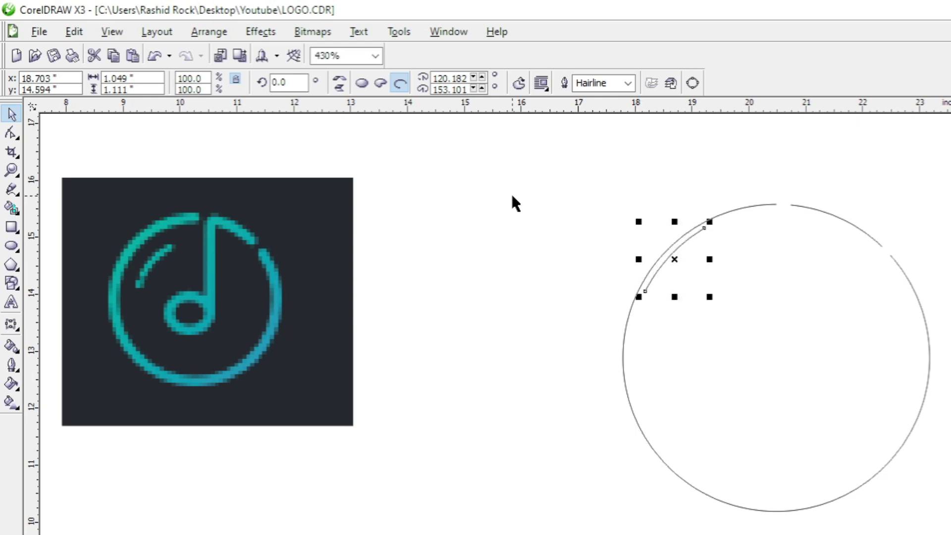
{"action": "key", "text": "Down"}
{"action": "key", "text": "Right"}
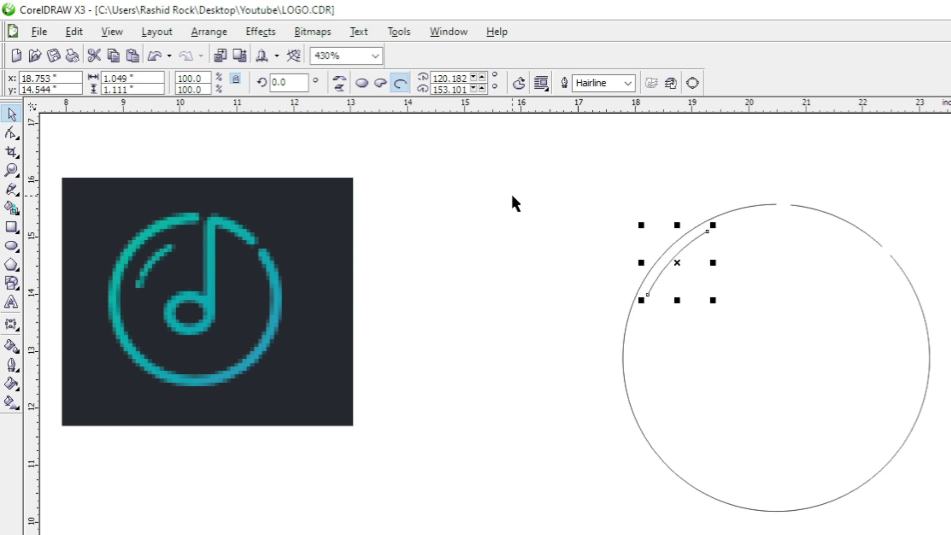
{"action": "key", "text": "Right"}
{"action": "key", "text": "Right"}
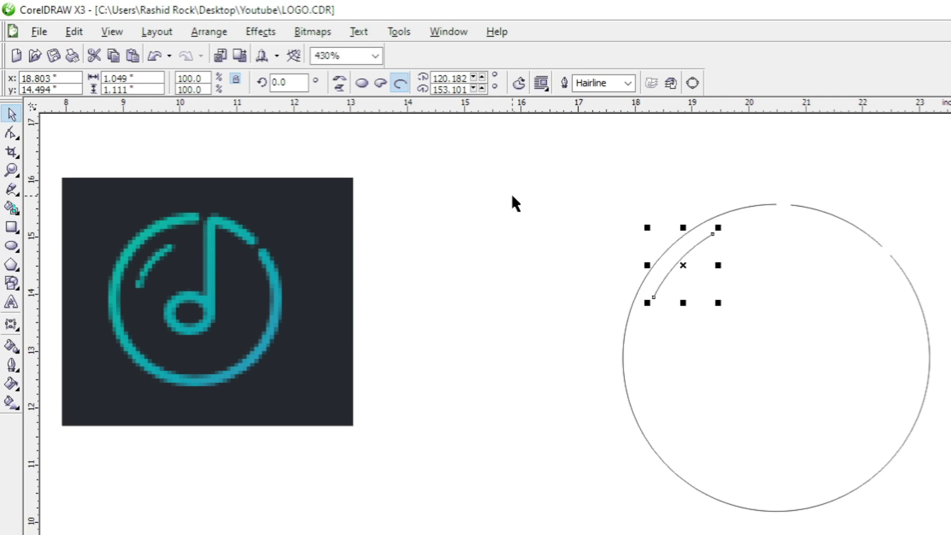
{"action": "key", "text": "Down"}
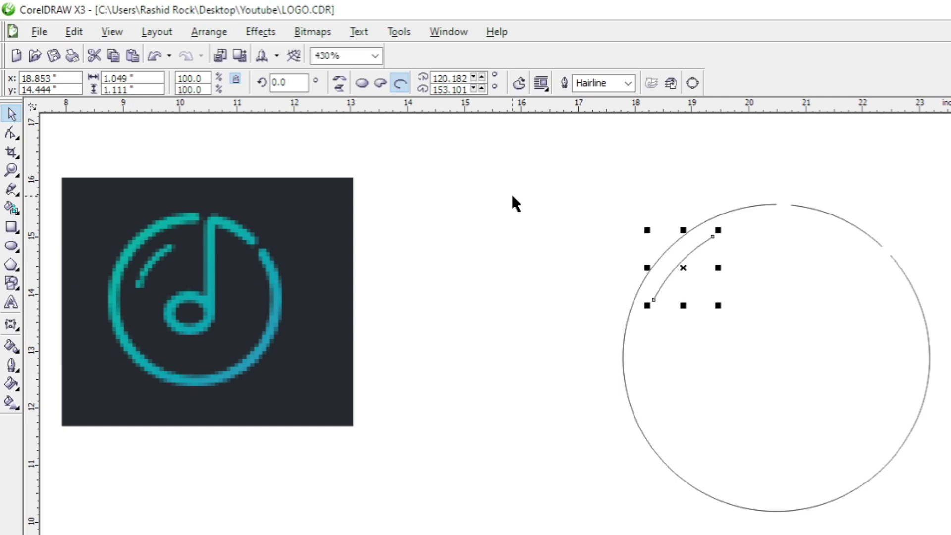
{"action": "left_click", "coordinate": [512, 200]}
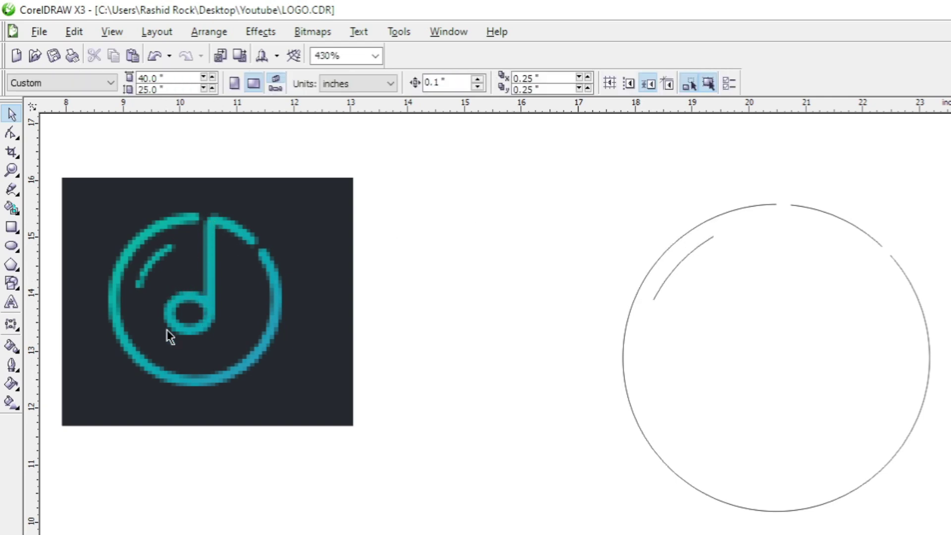
Draw a circle about 0.87 inches wide in the lower part of the large arc and centre it horizontally on that arc.
{"action": "left_click", "coordinate": [11, 246]}
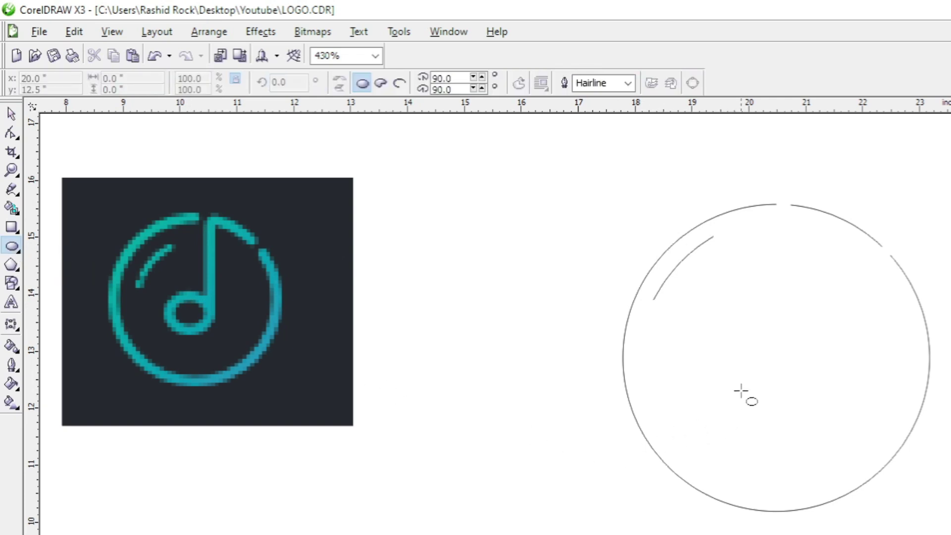
{"action": "mouse_move", "coordinate": [738, 386]}
{"action": "left_mouse_down"}
{"action": "mouse_move", "coordinate": [790, 433]}
{"action": "mouse_move", "coordinate": [787, 416]}
{"action": "left_mouse_up"}
{"action": "key", "text": "space"}
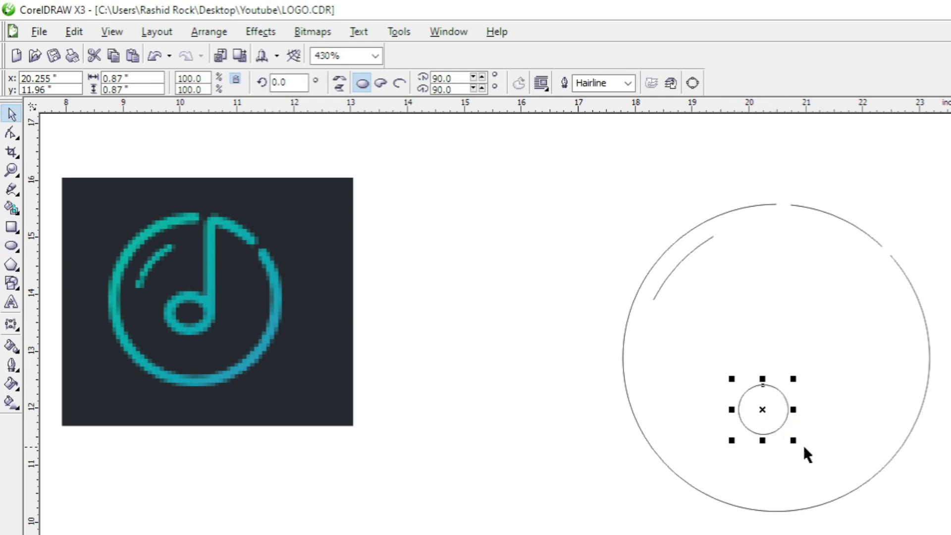
{"action": "left_click", "coordinate": [911, 385]}
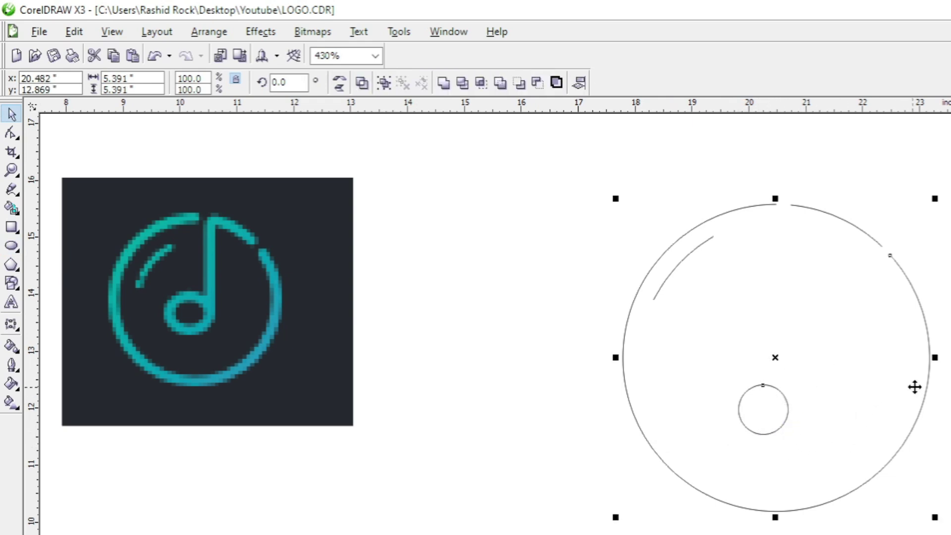
{"action": "key", "text": "c"}
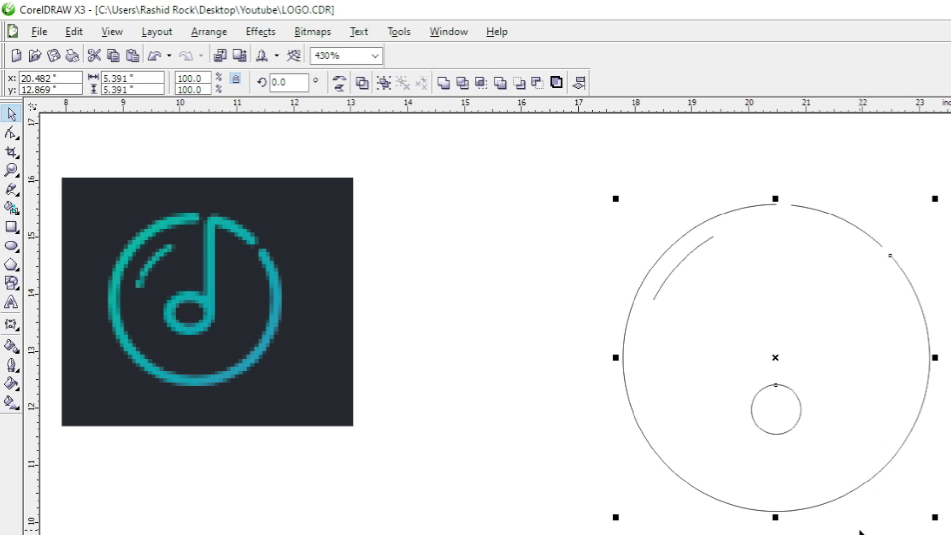
{"action": "left_click", "coordinate": [859, 530]}
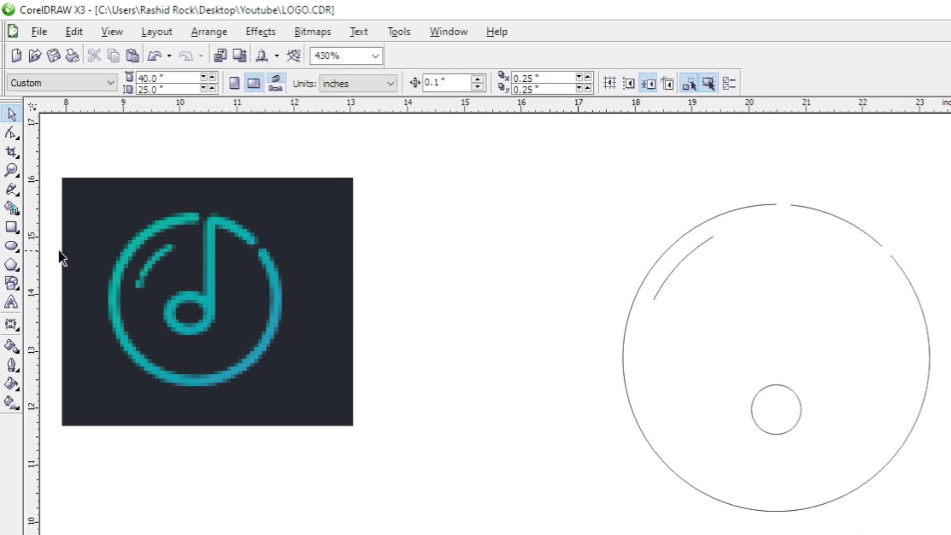
Draw a vertical line about 2.48 inches long down from the upper-right arc's upper end as the note stem.
{"action": "left_click", "coordinate": [11, 191]}
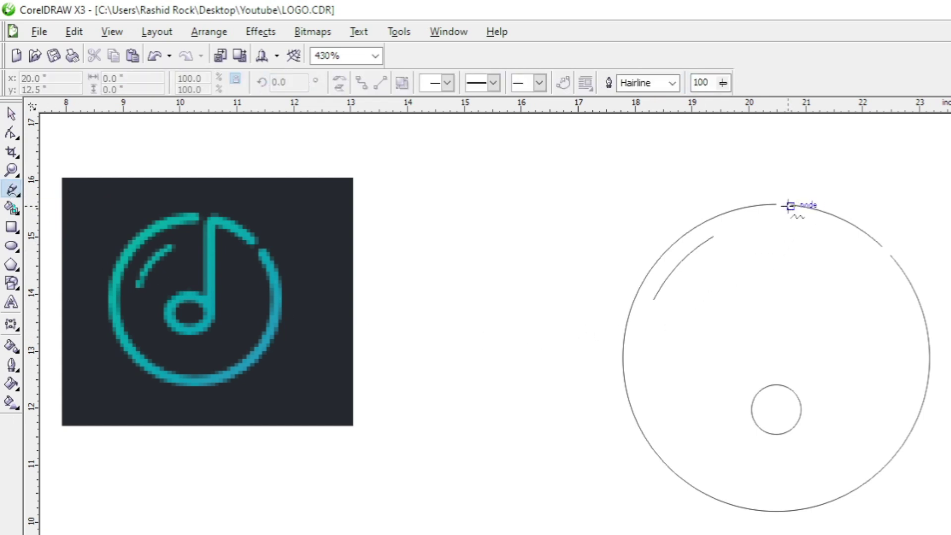
{"action": "left_click", "coordinate": [788, 206]}
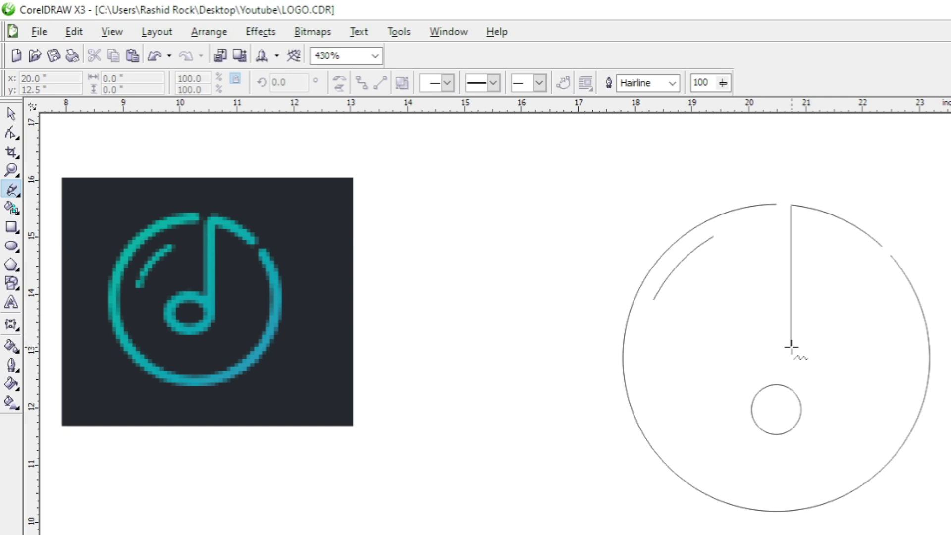
{"action": "left_click", "coordinate": [791, 346]}
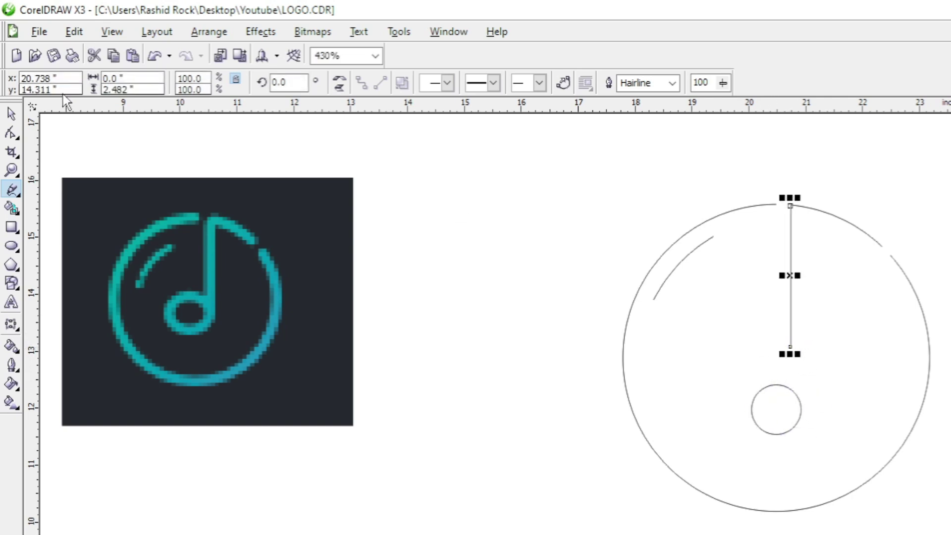
Move the small circle up so its right edge meets the lower end of the note stem.
{"action": "left_click", "coordinate": [11, 115]}
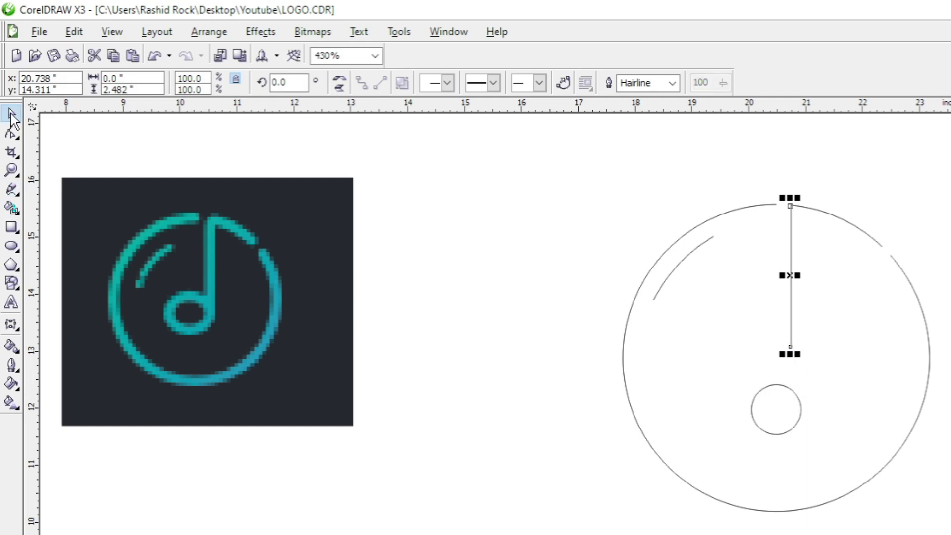
{"action": "left_click", "coordinate": [781, 412]}
{"action": "left_click_drag", "start_coordinate": [782, 412], "coordinate": [768, 357]}
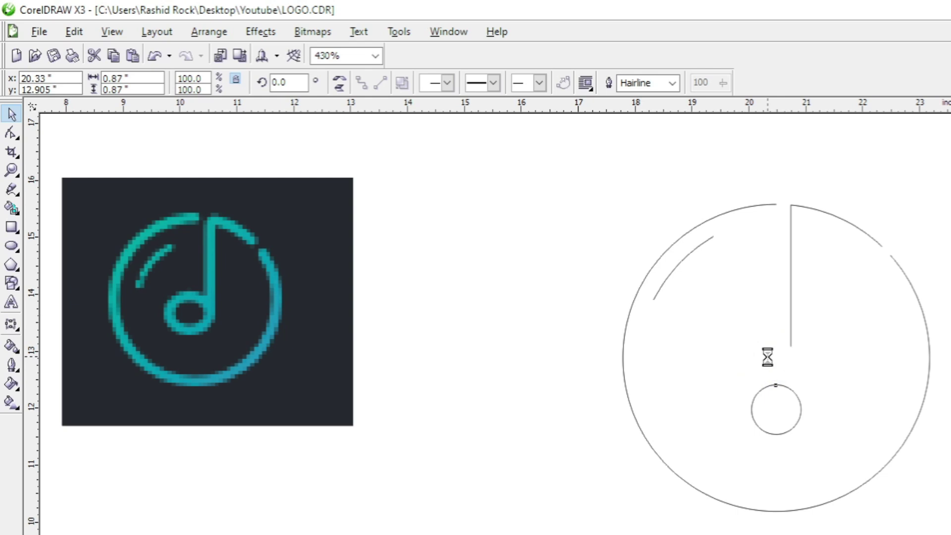
{"action": "left_click", "coordinate": [389, 375]}
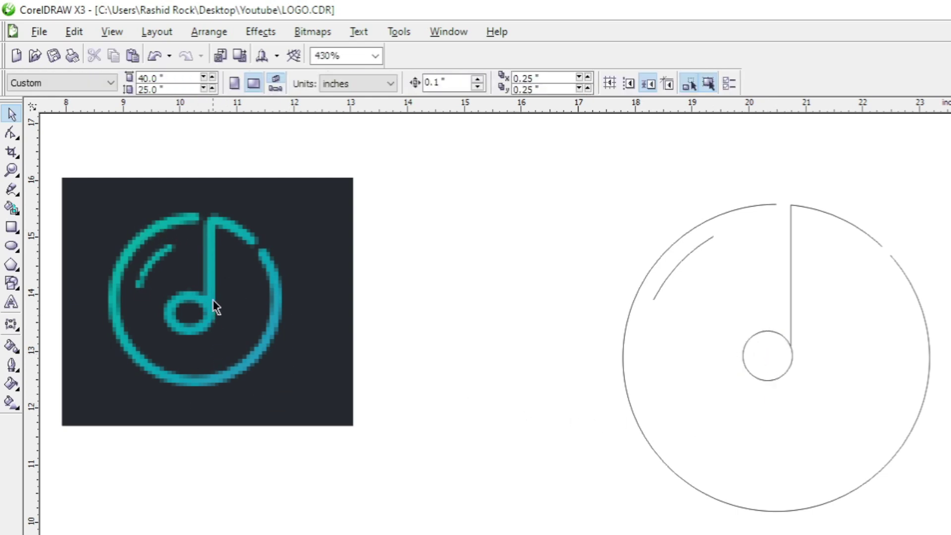
Select all the logo's arcs, circle and stem and set their outline to blue with a width of 2.0 pt.
{"action": "scroll", "coordinate": [618, 274], "scroll_direction": "right", "scroll_amount": 5}
{"action": "left_click_drag", "start_coordinate": [256, 166], "coordinate": [710, 534]}
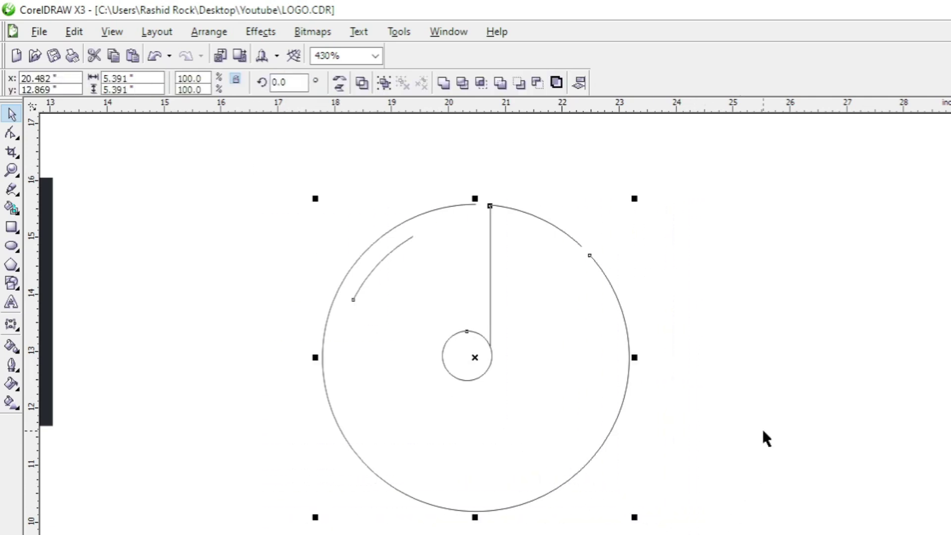
{"action": "key", "text": "F12"}
{"action": "left_click_drag", "start_coordinate": [557, 159], "coordinate": [831, 129]}
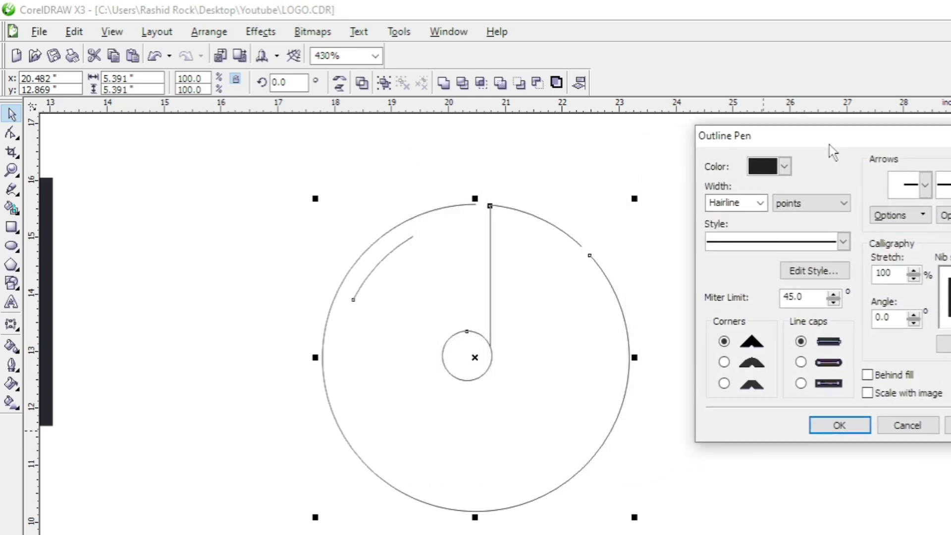
{"action": "left_click", "coordinate": [784, 168]}
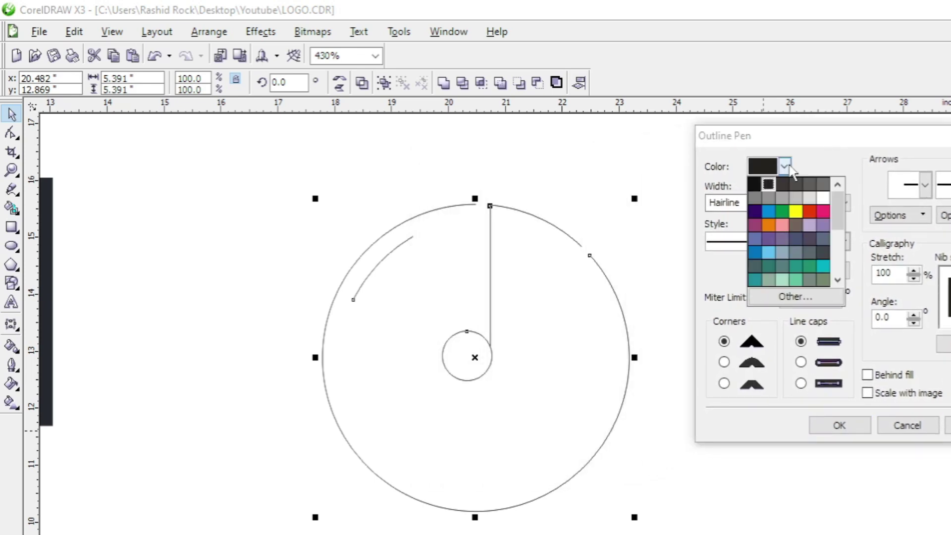
{"action": "left_click", "coordinate": [768, 213]}
{"action": "left_click", "coordinate": [760, 203]}
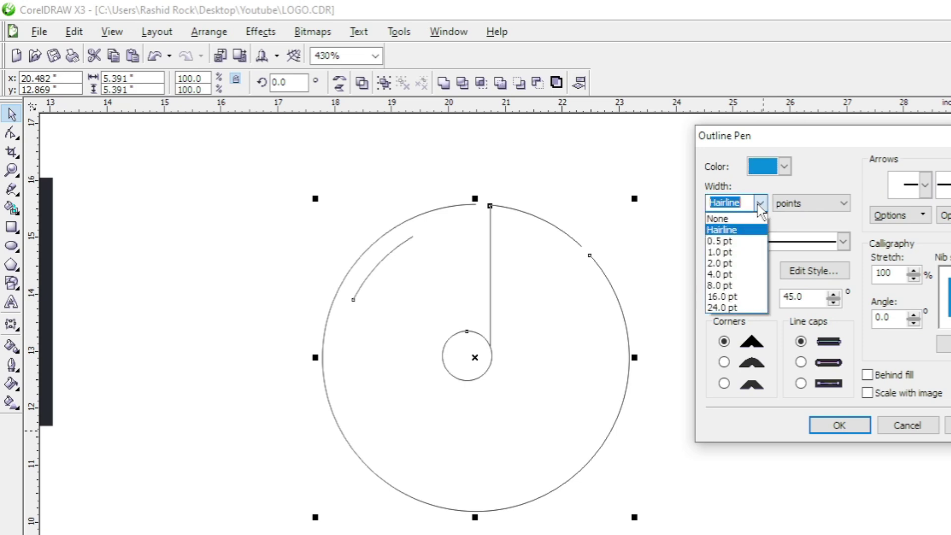
{"action": "left_click", "coordinate": [724, 263]}
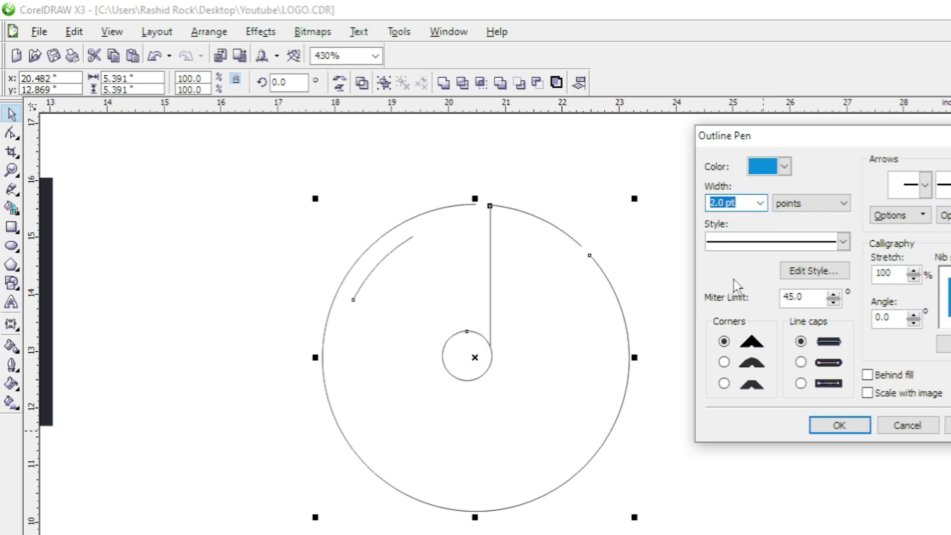
Give the logo outlines rounded corners and round line caps, with behind fill and scale with image turned on.
{"action": "left_click", "coordinate": [724, 362]}
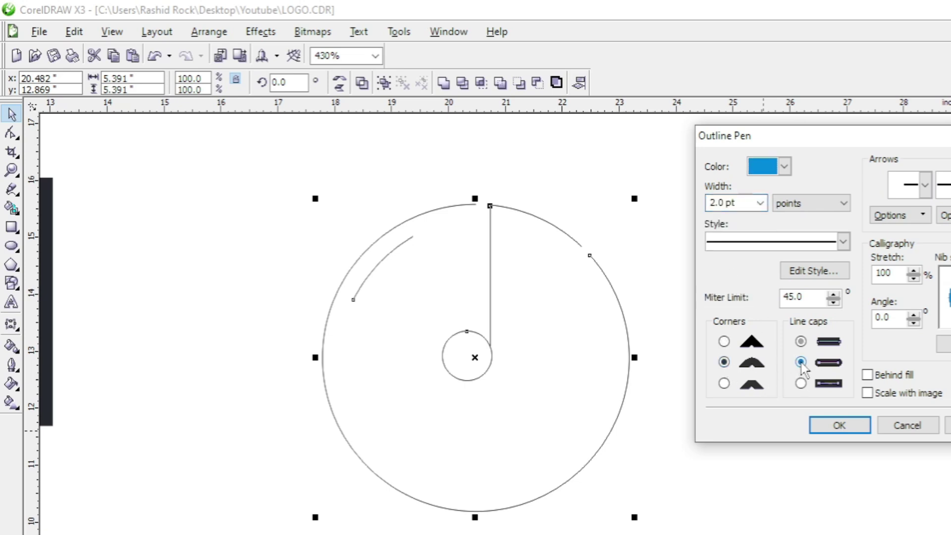
{"action": "left_click", "coordinate": [801, 362]}
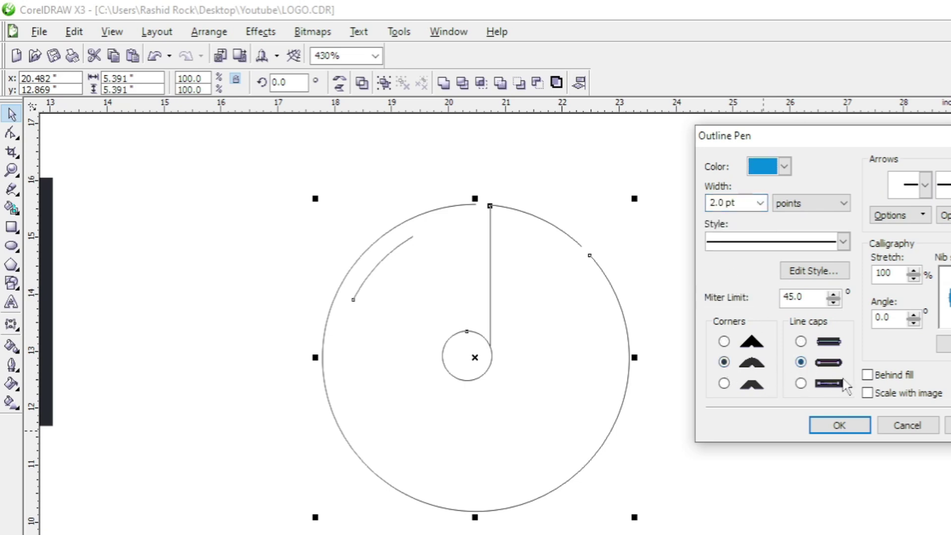
{"action": "left_click", "coordinate": [867, 393]}
{"action": "left_click", "coordinate": [840, 426]}
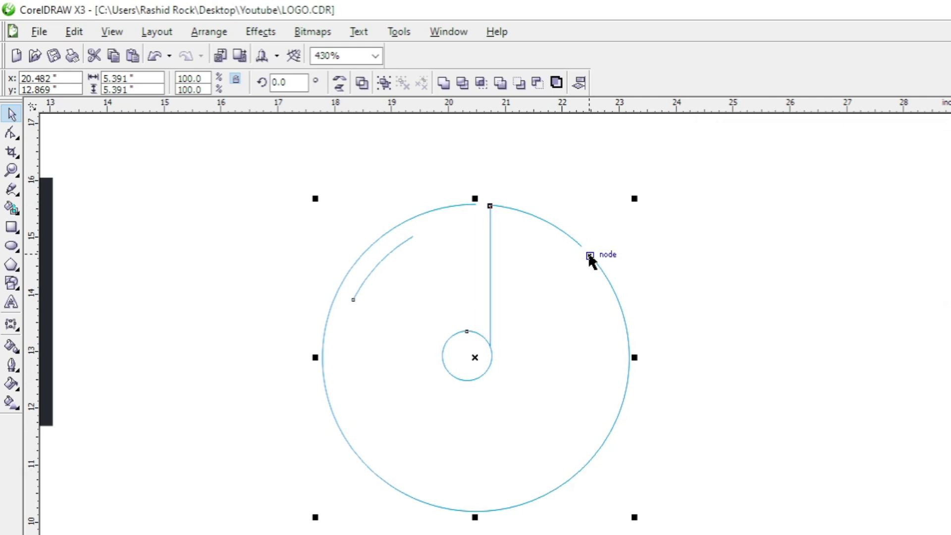
Thicken the outlines of all the logo's shapes to 8.0 pt.
{"action": "key", "text": "F12"}
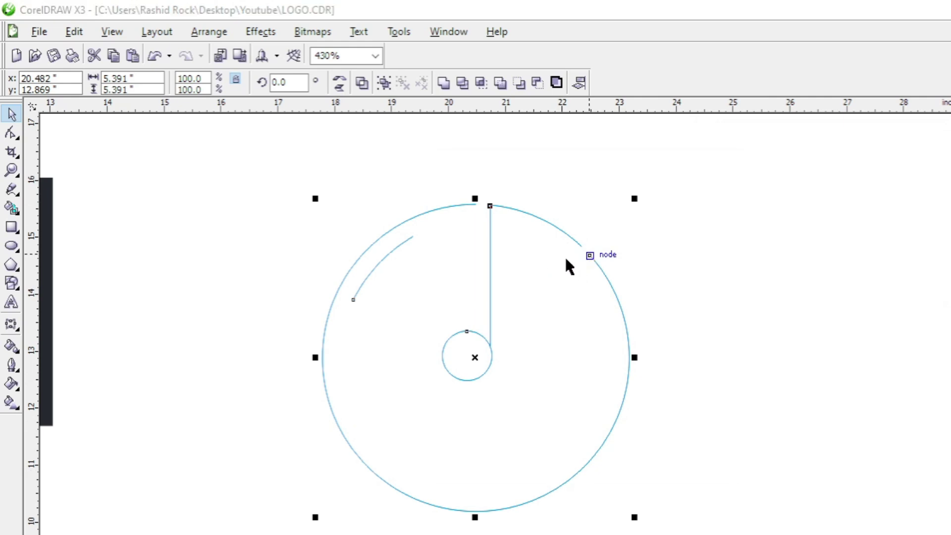
{"action": "left_click", "coordinate": [489, 233]}
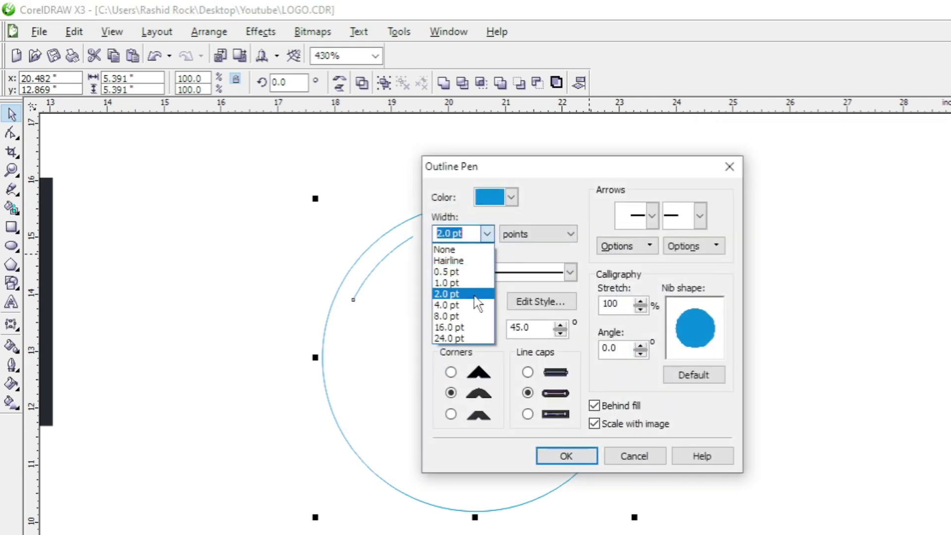
{"action": "left_click", "coordinate": [444, 316]}
{"action": "left_click", "coordinate": [567, 456]}
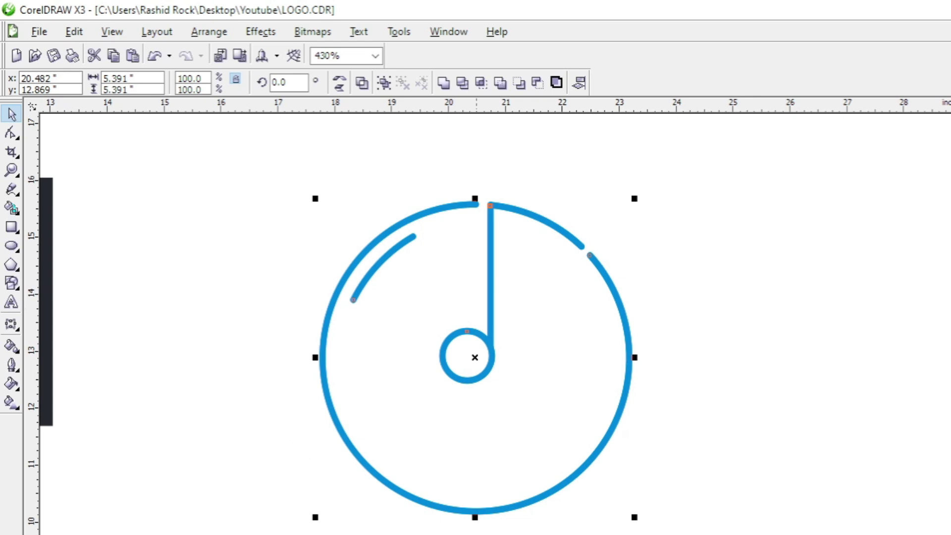
Draw a background rectangle about 7.94 by 6.89 inches around the whole music-note logo.
{"action": "scroll", "coordinate": [476, 327], "scroll_direction": "left", "scroll_amount": 2}
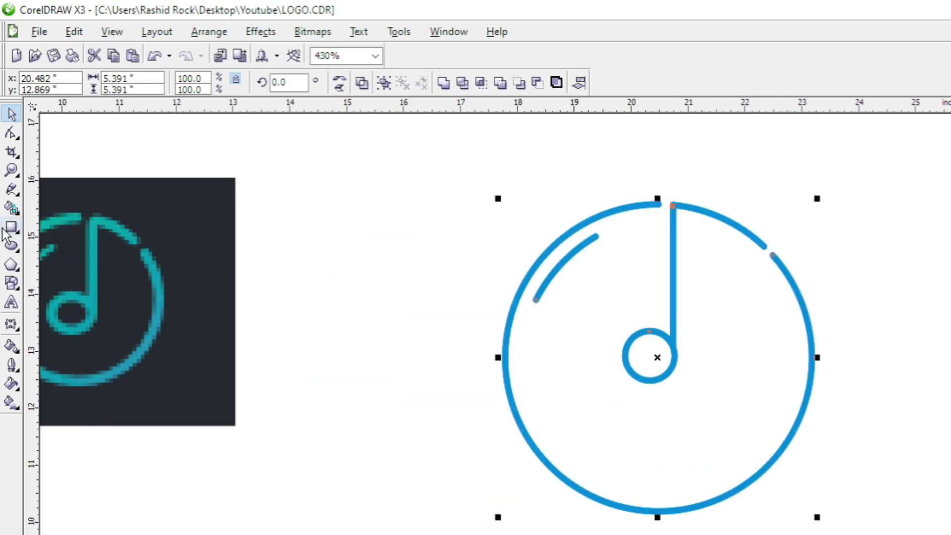
{"action": "left_click", "coordinate": [11, 227]}
{"action": "left_click", "coordinate": [436, 166]}
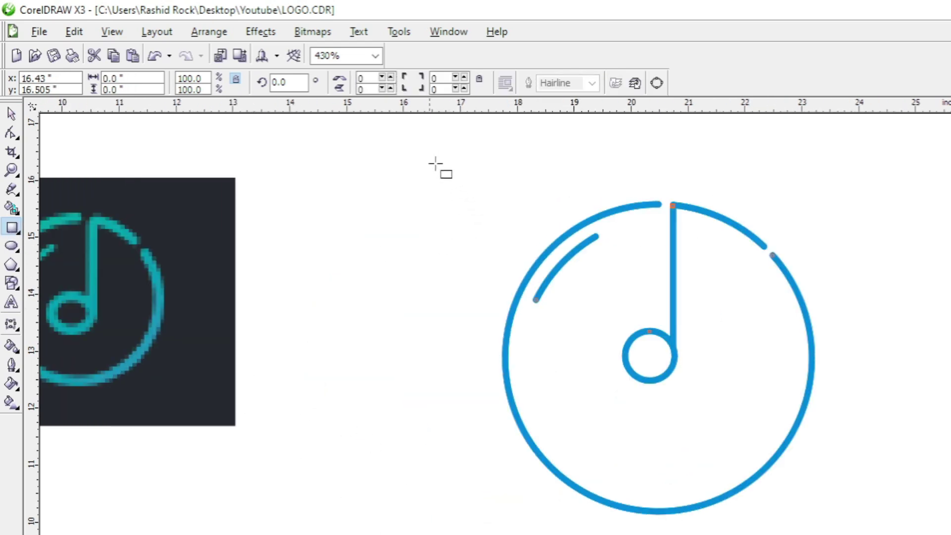
{"action": "left_click_drag", "start_coordinate": [429, 150], "coordinate": [880, 534]}
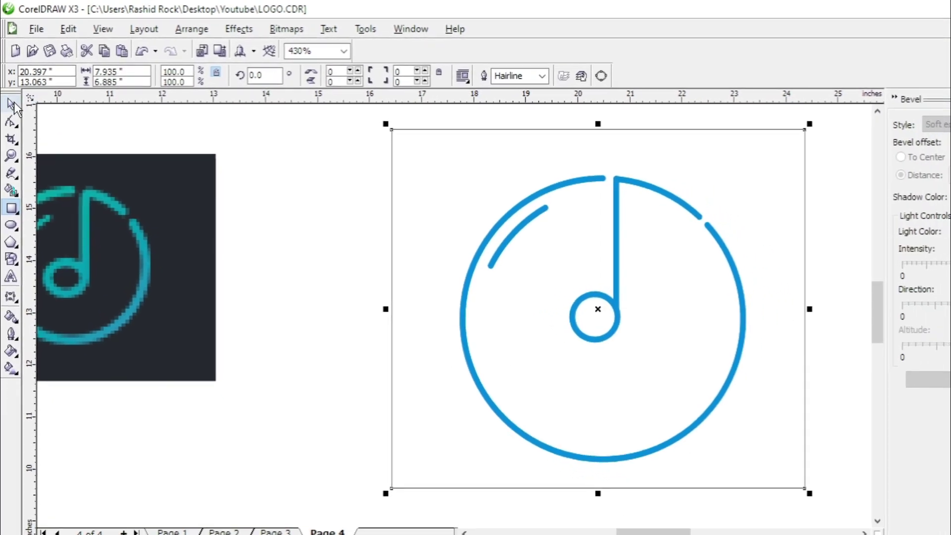
Fill the background rectangle with 100C100M100Y100K black and send it behind the logo.
{"action": "left_click", "coordinate": [14, 104]}
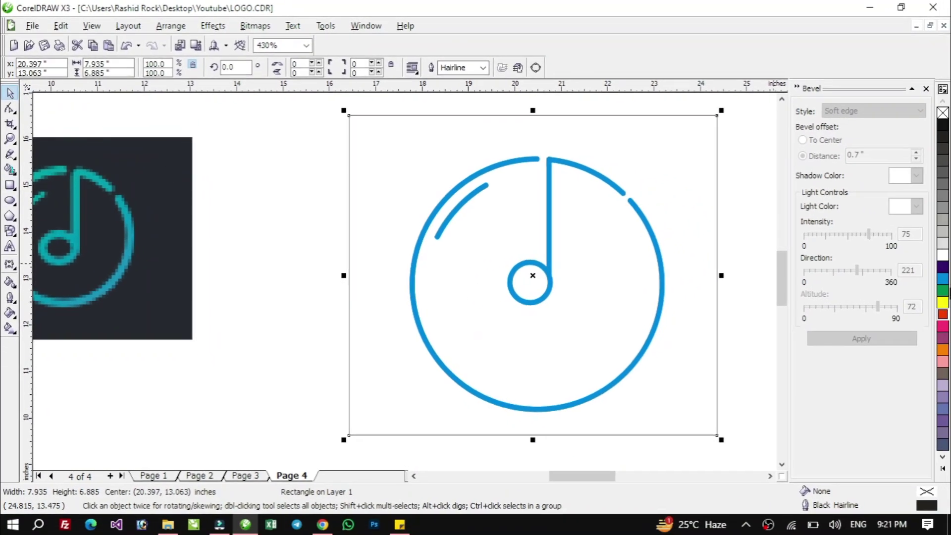
{"action": "left_click", "coordinate": [942, 171]}
{"action": "left_click", "coordinate": [943, 149]}
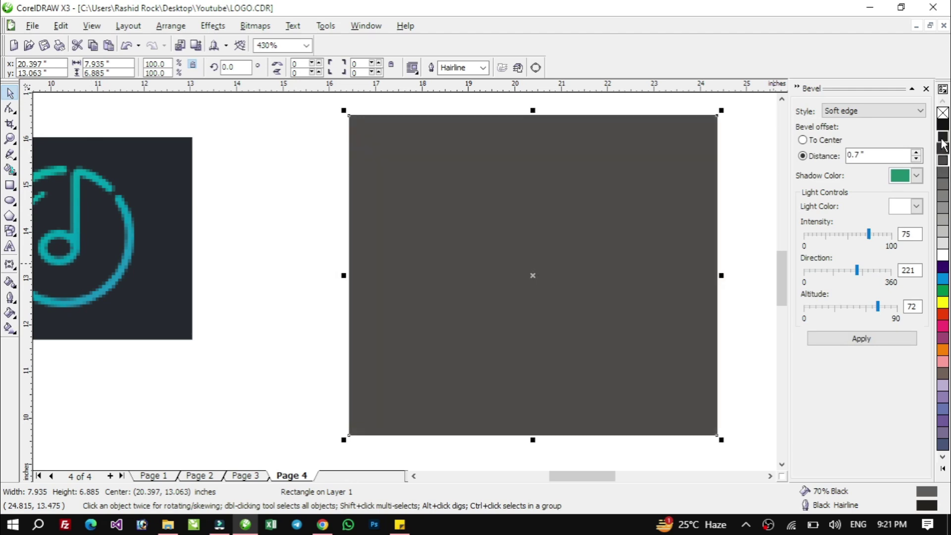
{"action": "left_click", "coordinate": [942, 127]}
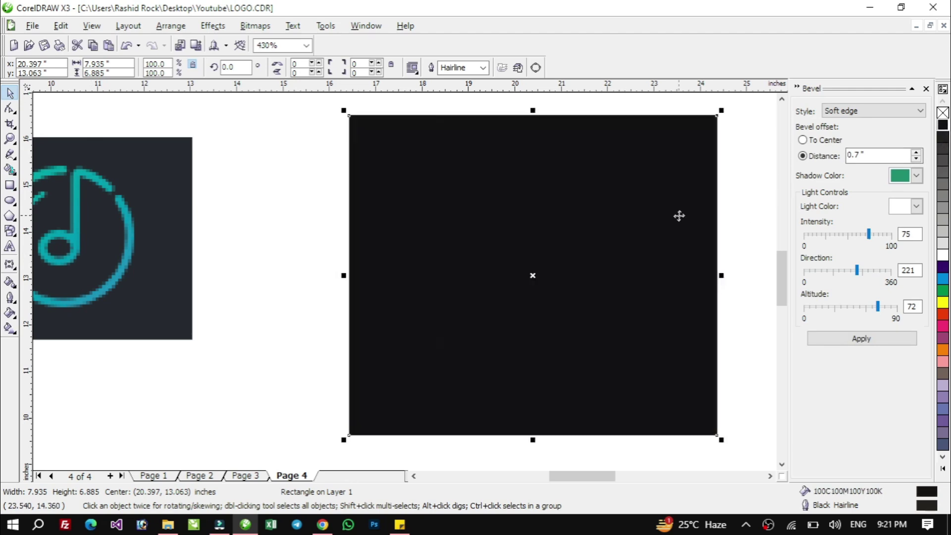
{"action": "key", "text": "shift+Page_Down"}
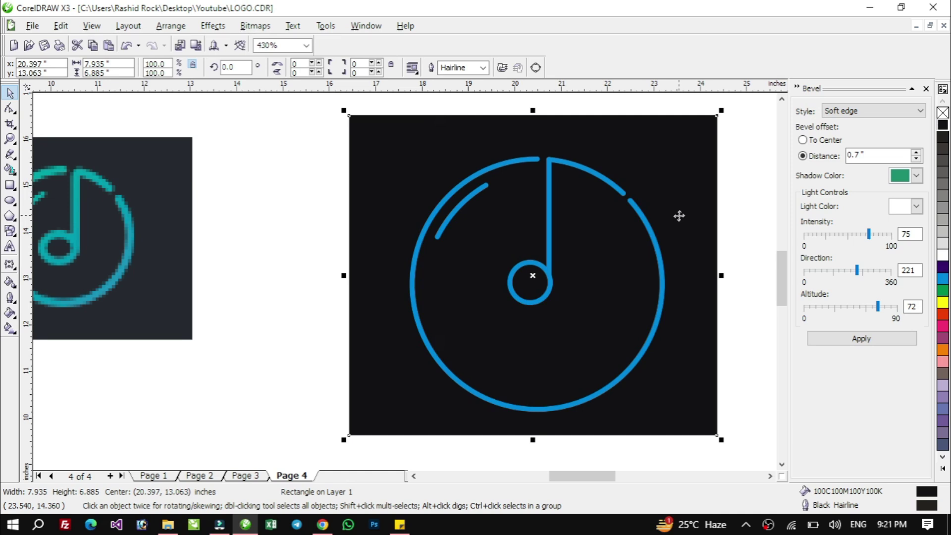
Centre the black background on the logo at X 20.487, Y 12.898 inches and move the reference image to X 12.360, Y 12.776 inches.
{"action": "left_click_drag", "start_coordinate": [688, 213], "coordinate": [693, 218]}
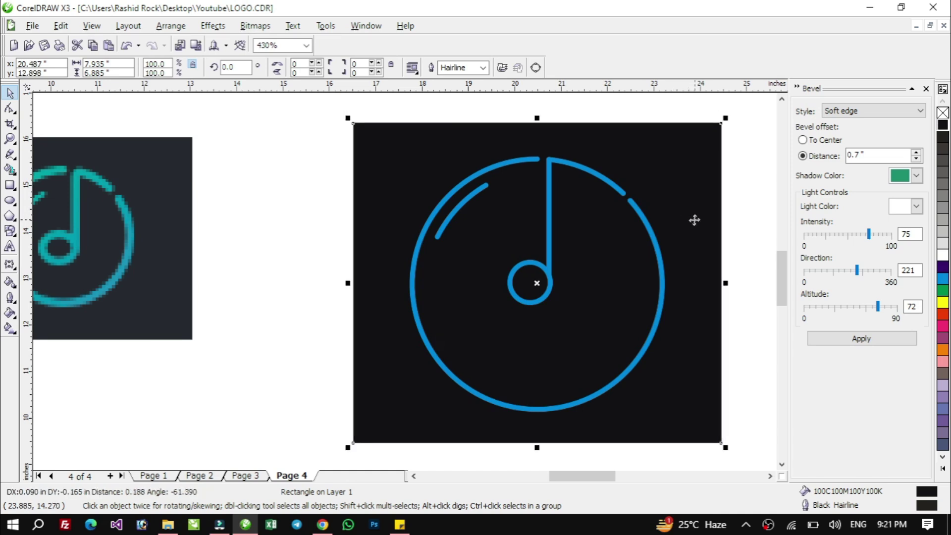
{"action": "left_click", "coordinate": [304, 264]}
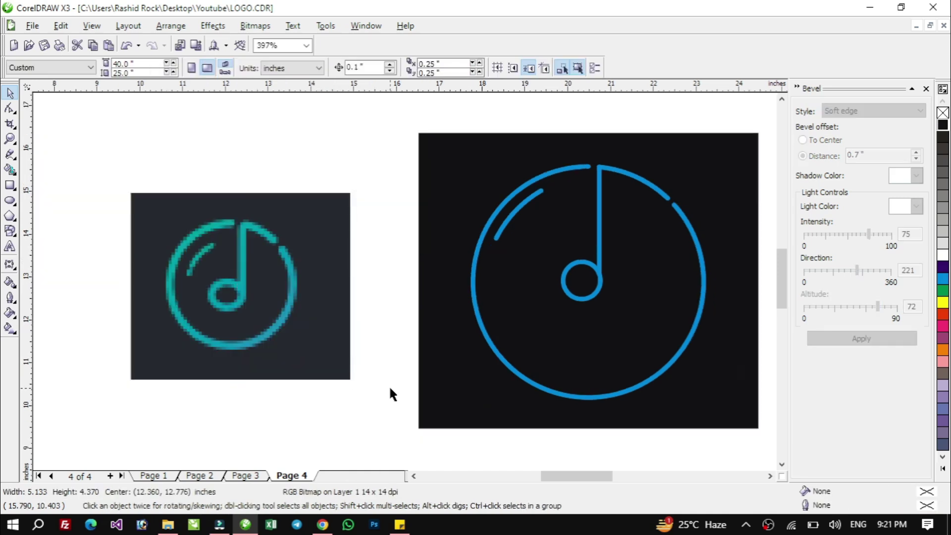
{"action": "left_click", "coordinate": [390, 388]}
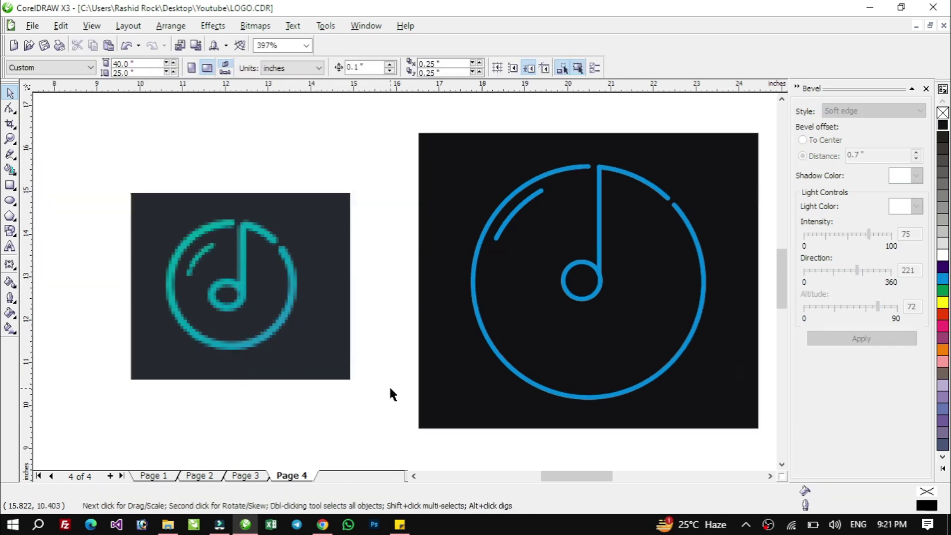